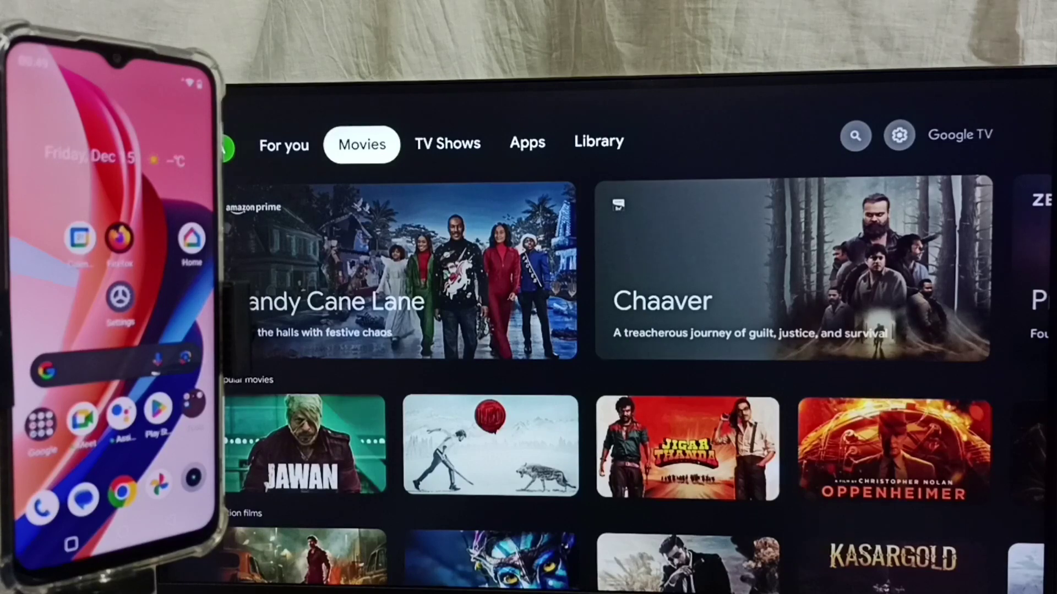
Step: Reach the full TV Settings through the settings gear and quick-settings panel
key("Right")
key("Right")
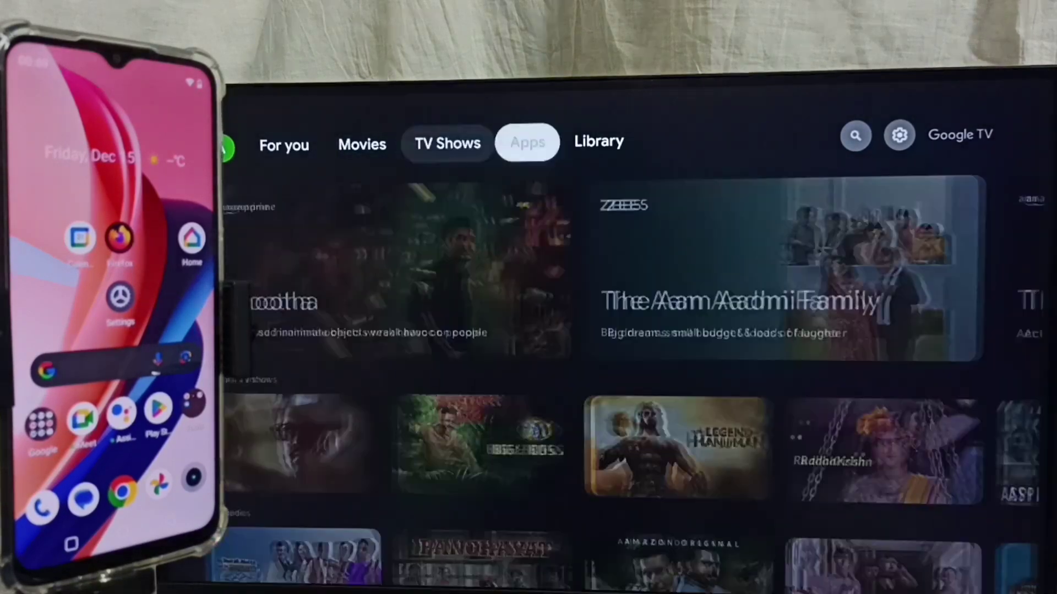
key("Right")
key("Right")
key("Right")
key("Return")
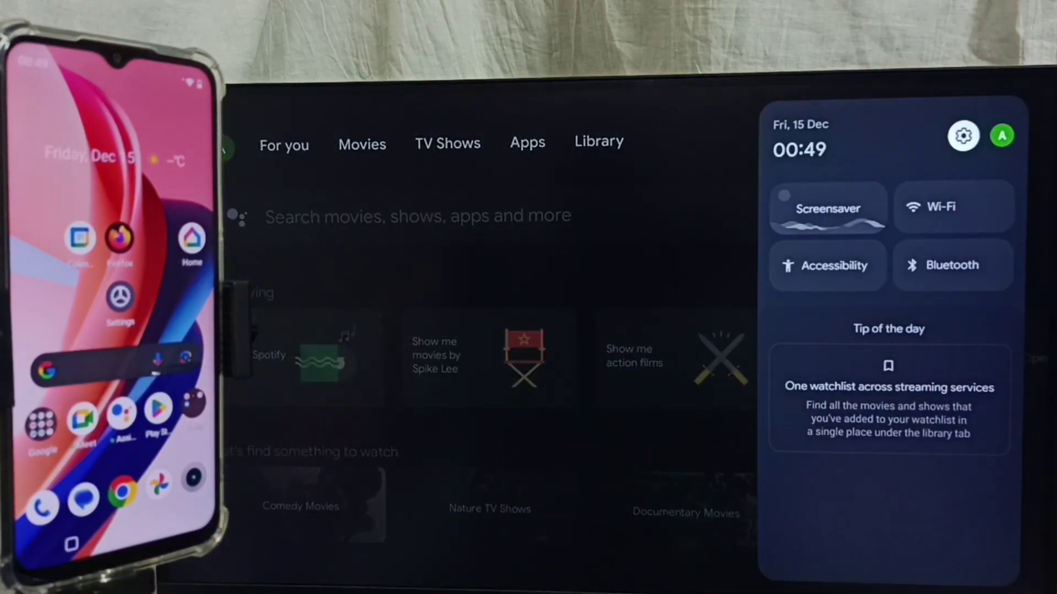
key("Return")
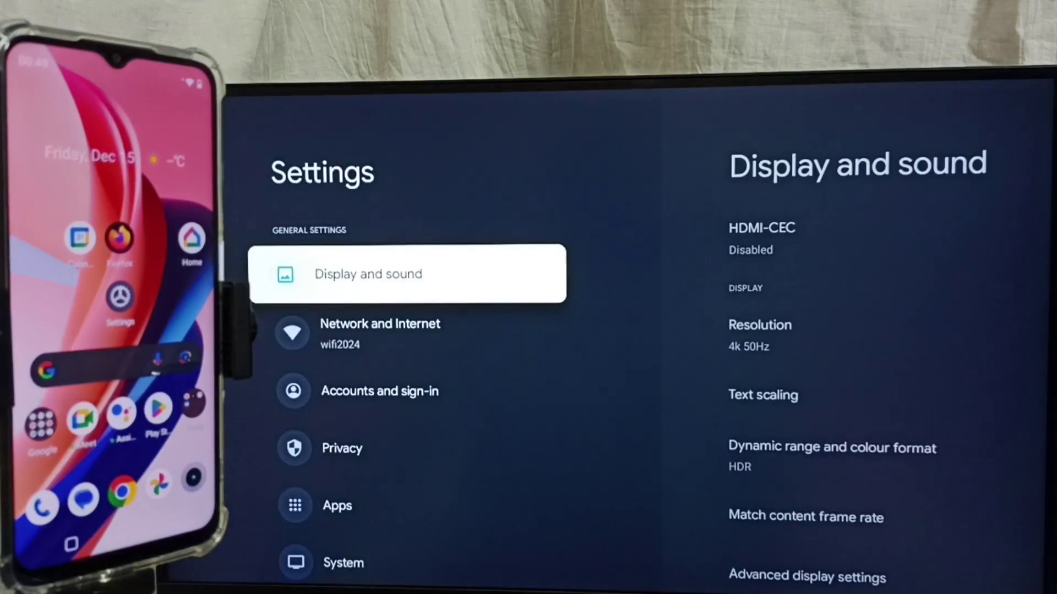
Step: Enter System settings, browse Keyboard, Ambient mode and Cast, then return to About
key("Down")
key("Down")
key("Down")
key("Down")
key("Down")
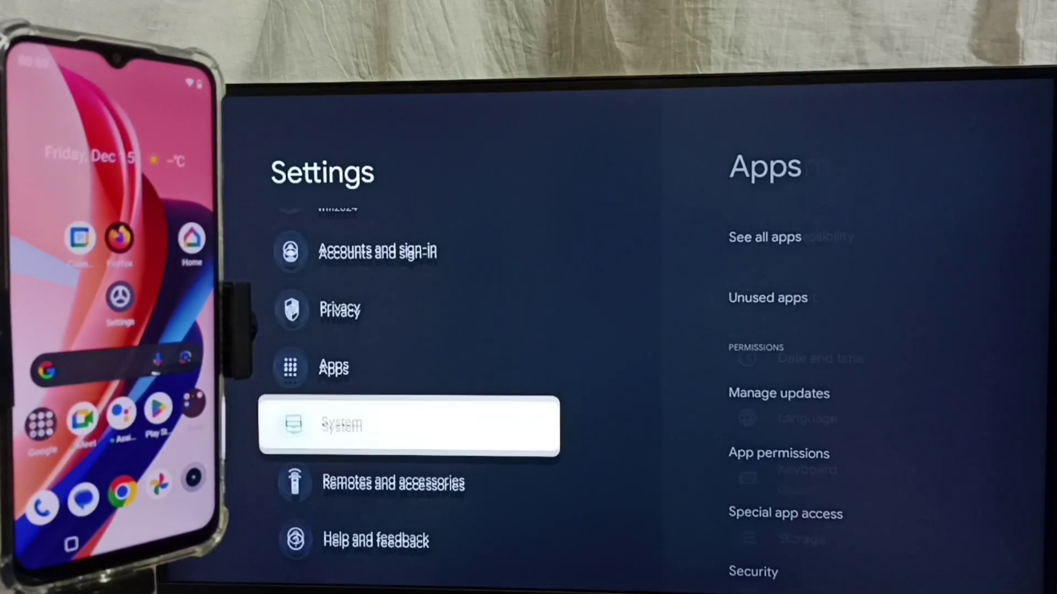
key("Return")
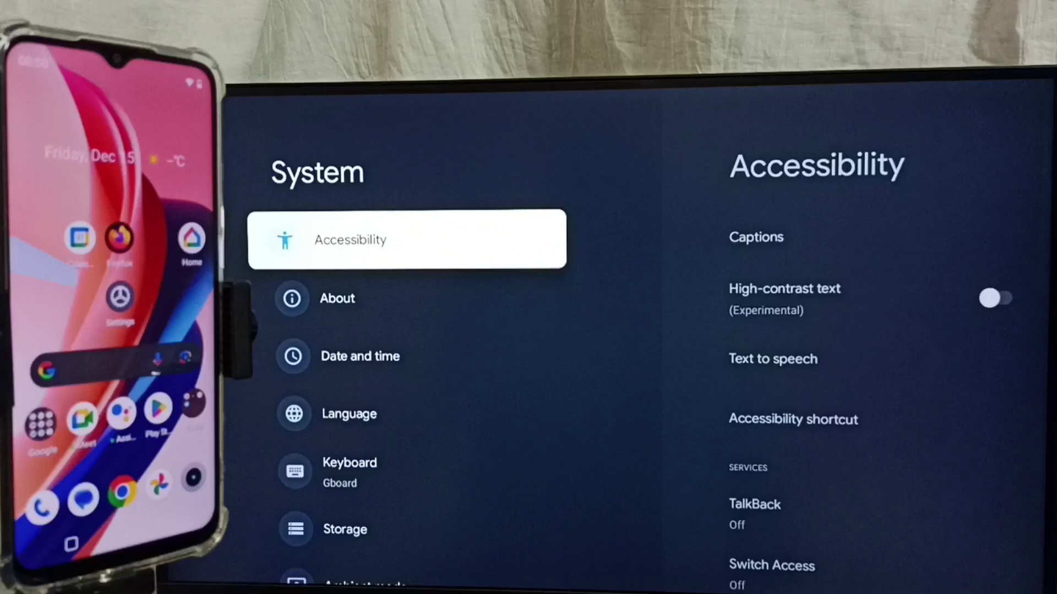
key("Down")
key("Down")
key("Down")
key("Down")
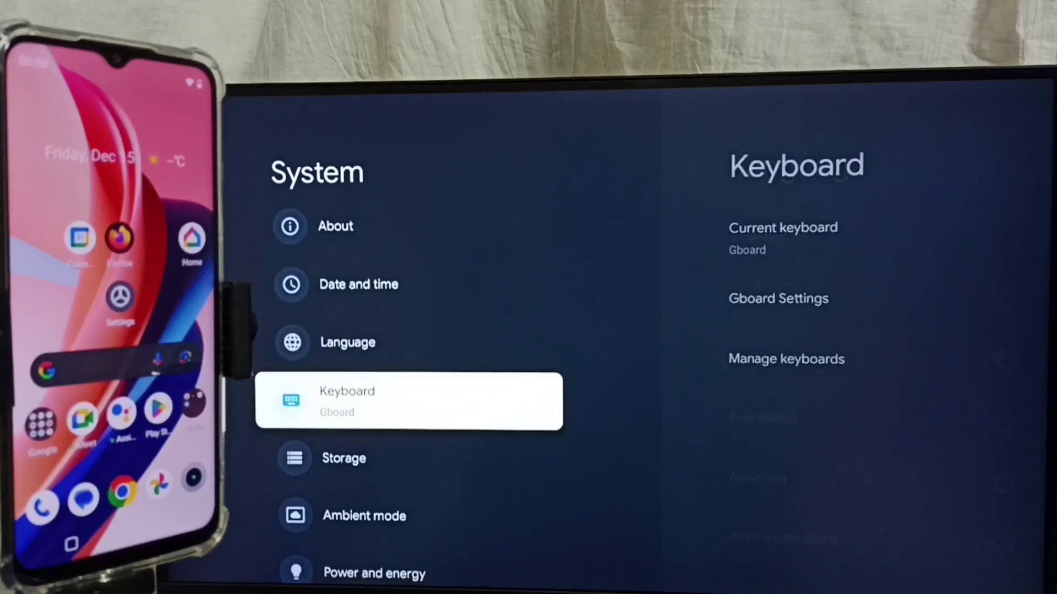
key("Down")
key("Down")
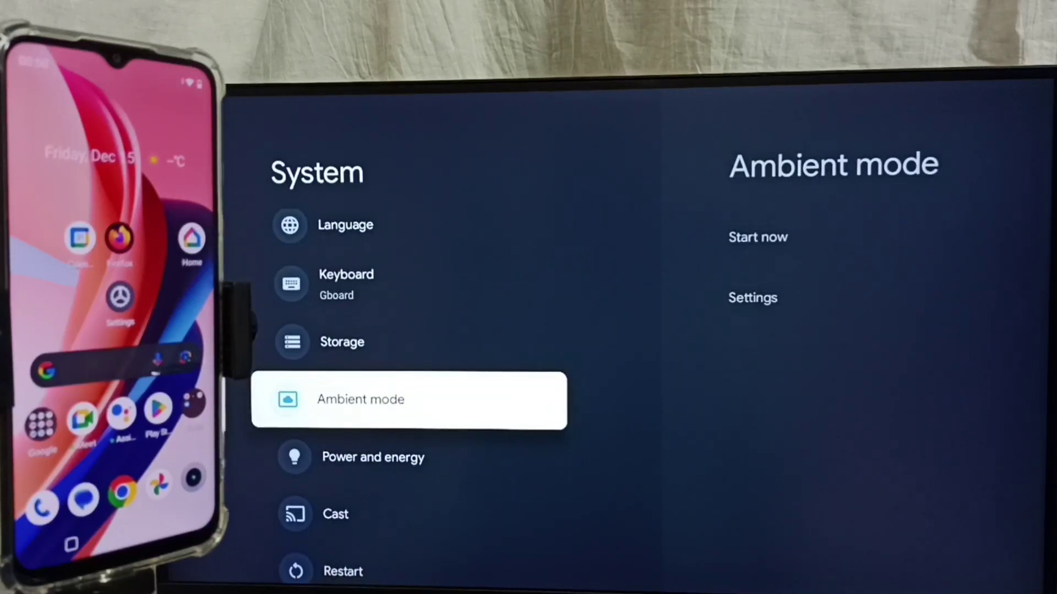
key("Down")
key("Down")
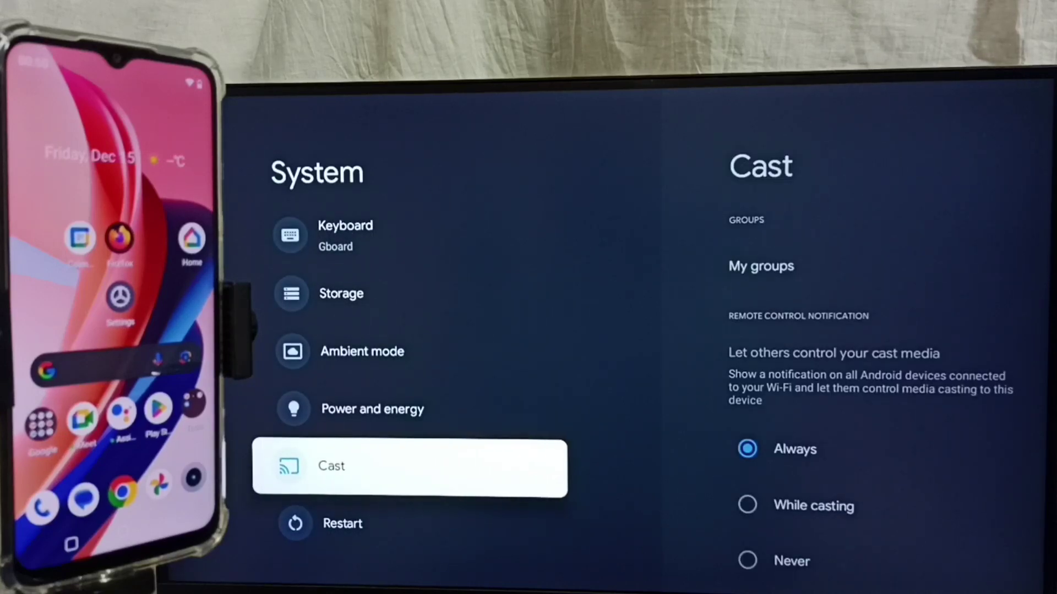
key("Up")
key("Up")
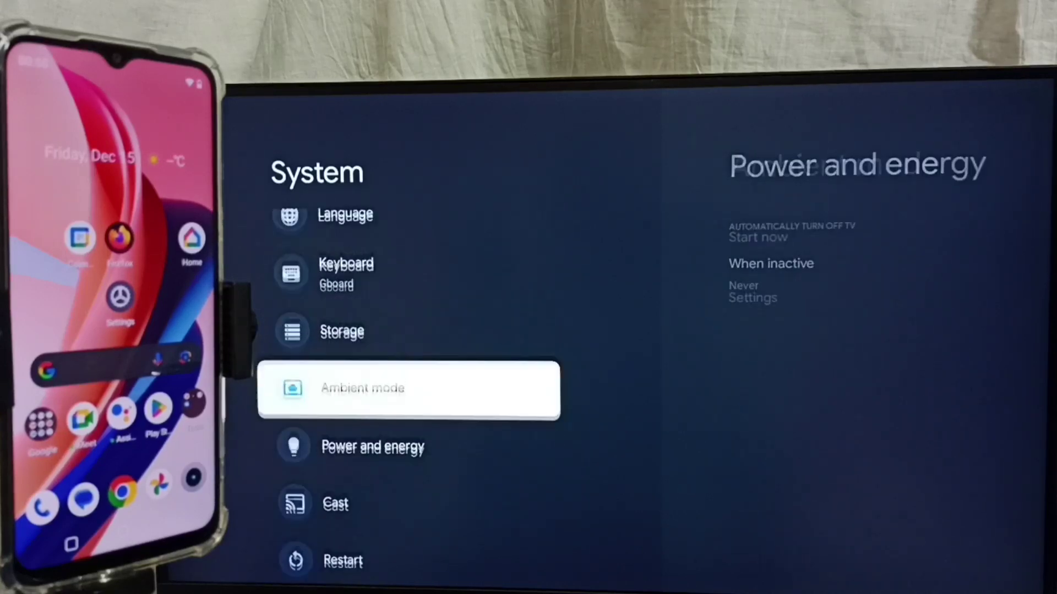
key("Up")
key("Up")
key("Up")
key("Up")
key("Up")
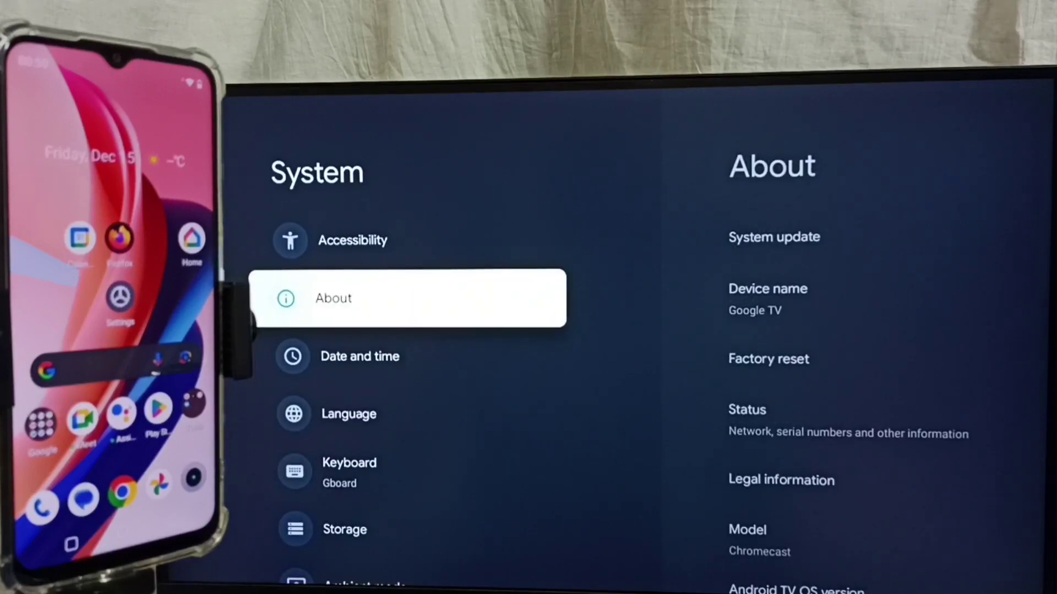
key("Return")
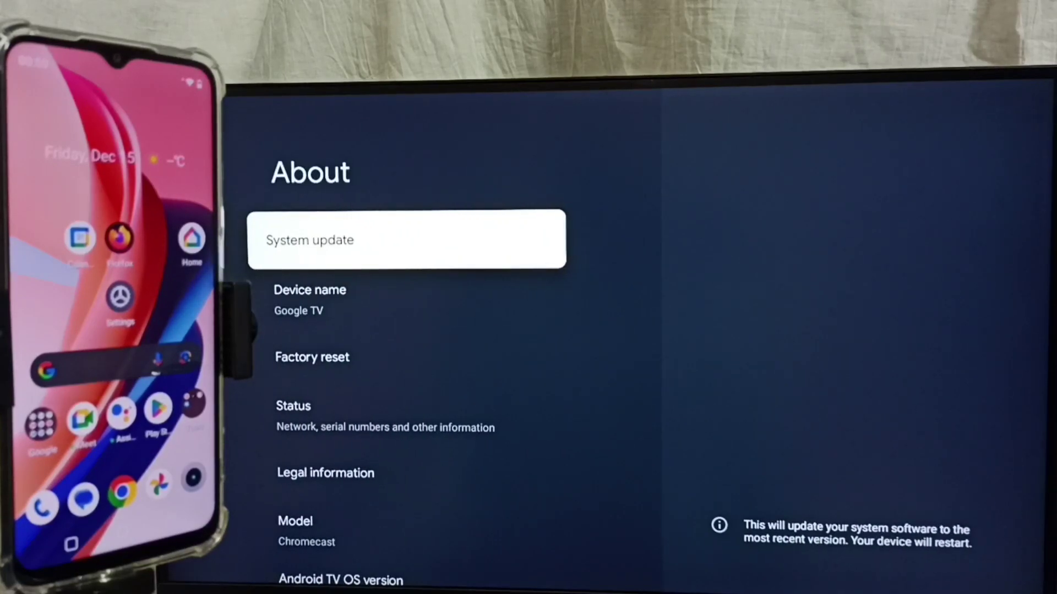
key("Down")
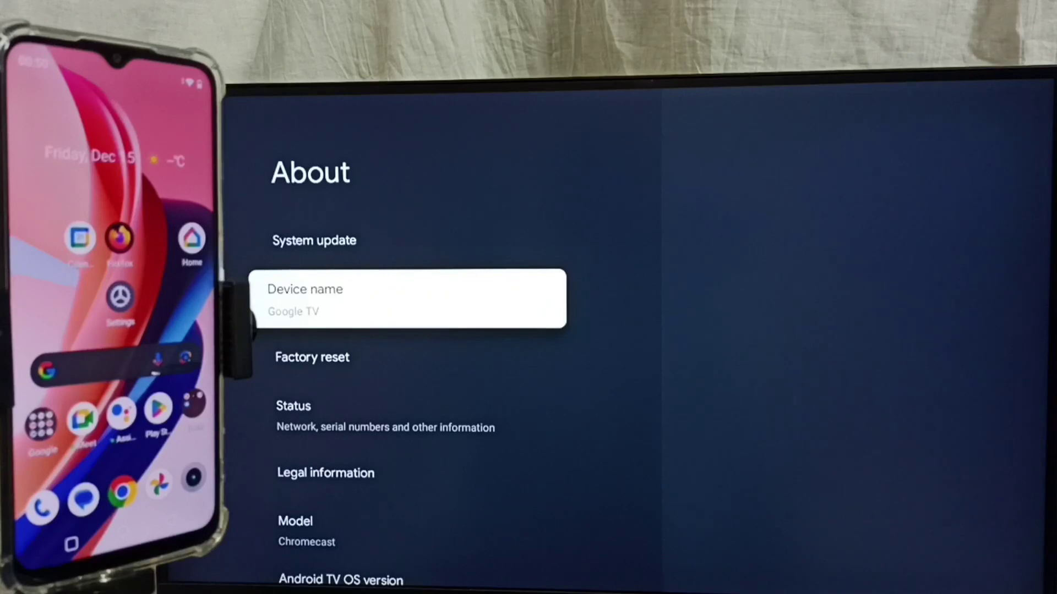
key("Escape")
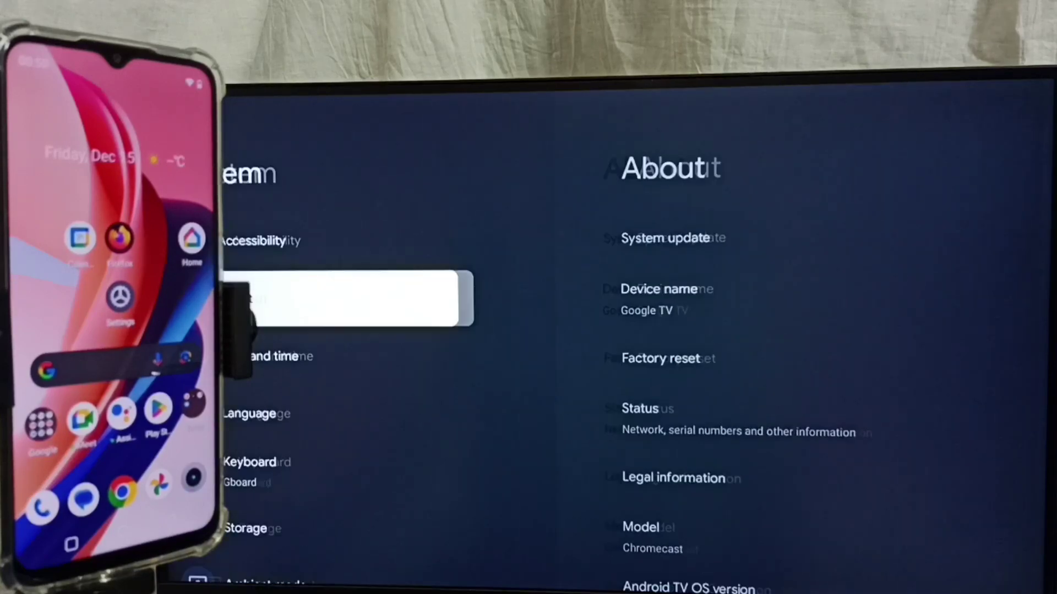
Step: Return to the home screen and reopen the full TV Settings
key("Escape")
key("Escape")
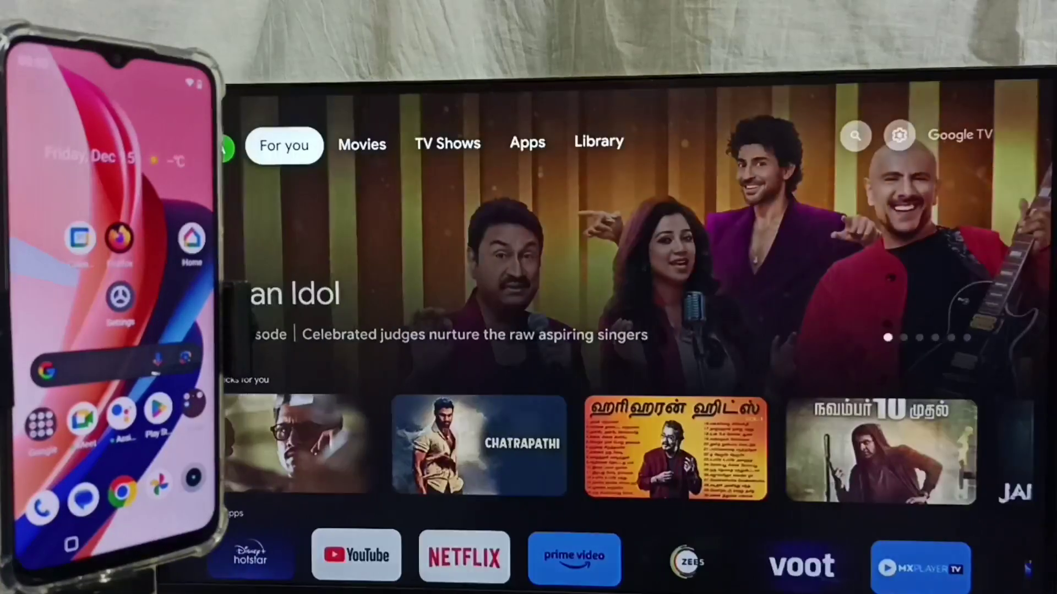
key("Right")
key("Right")
key("Right")
key("Right")
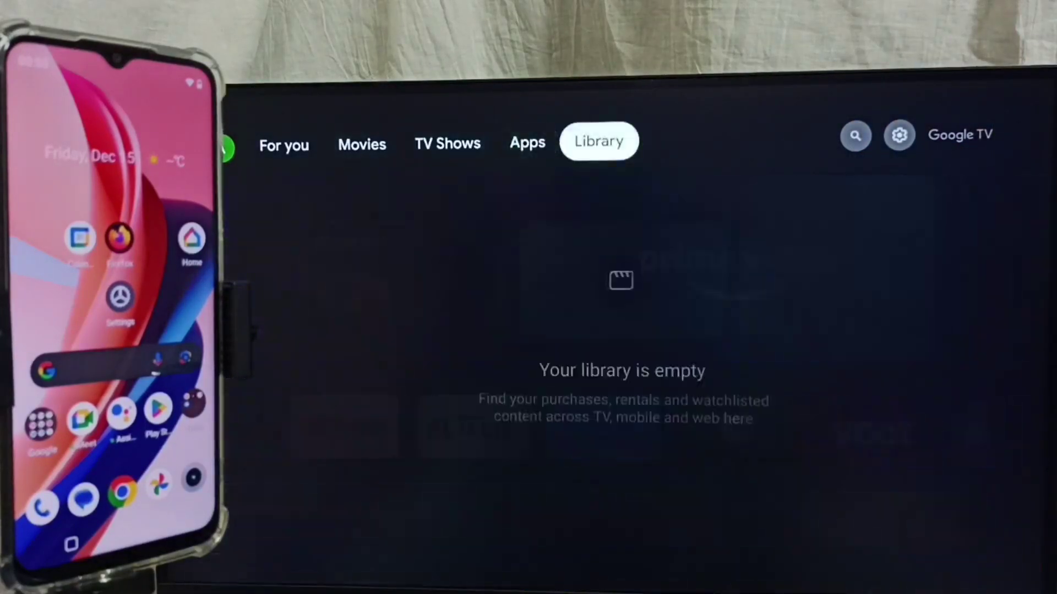
key("Right")
key("Right")
key("Return")
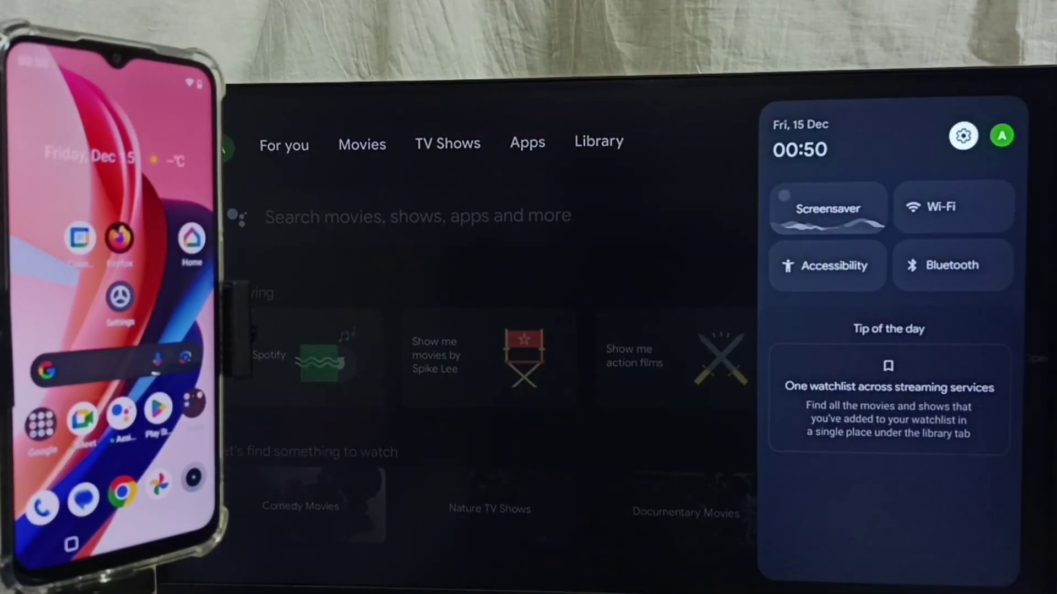
key("Return")
Step: Open Network and Internet and view the wifi2024 connection details
key("Down")
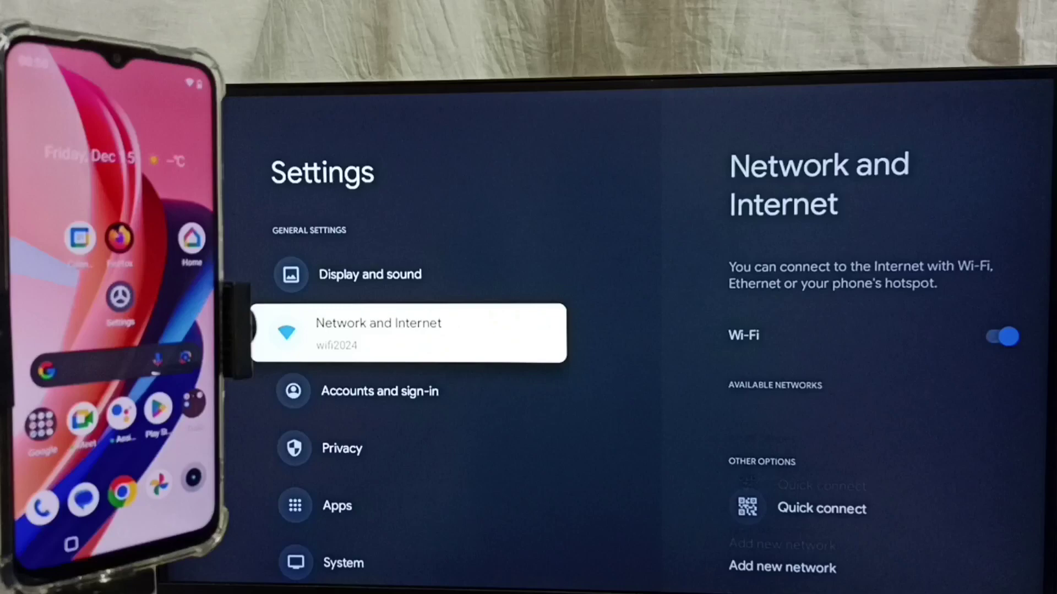
key("Return")
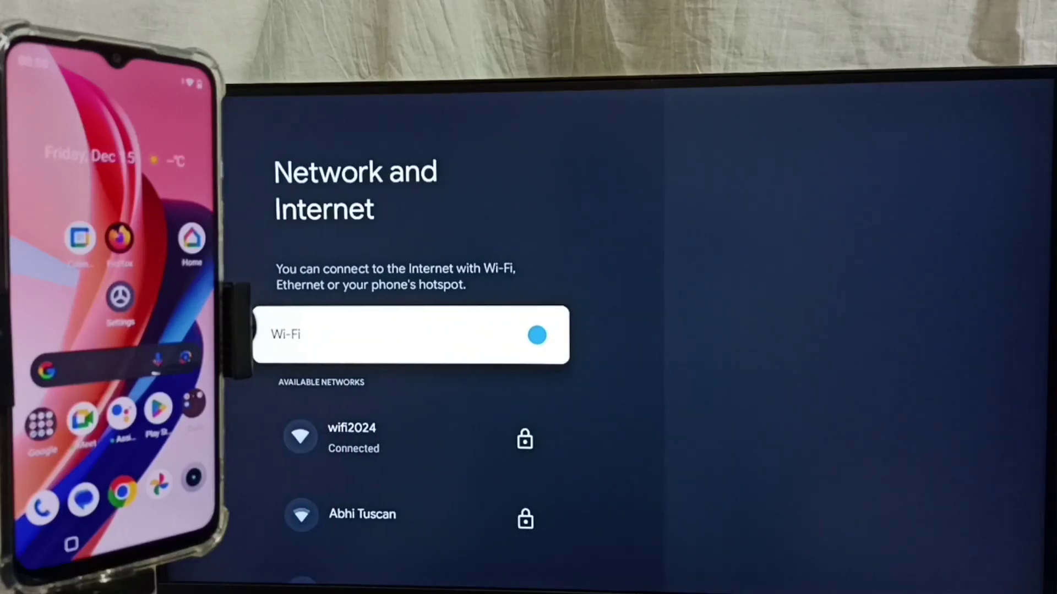
key("Down")
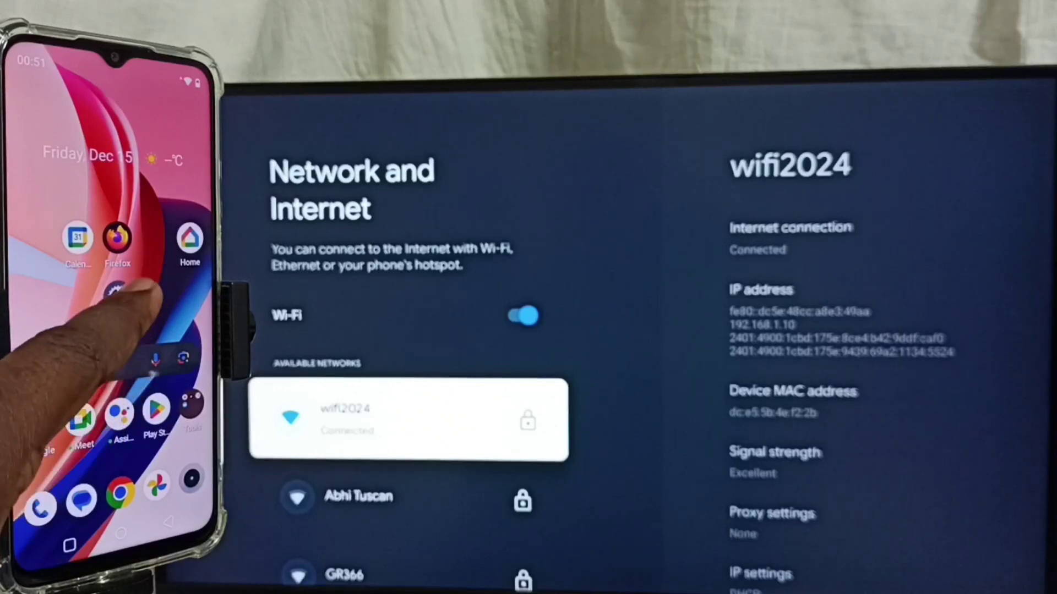
left_click(119, 295)
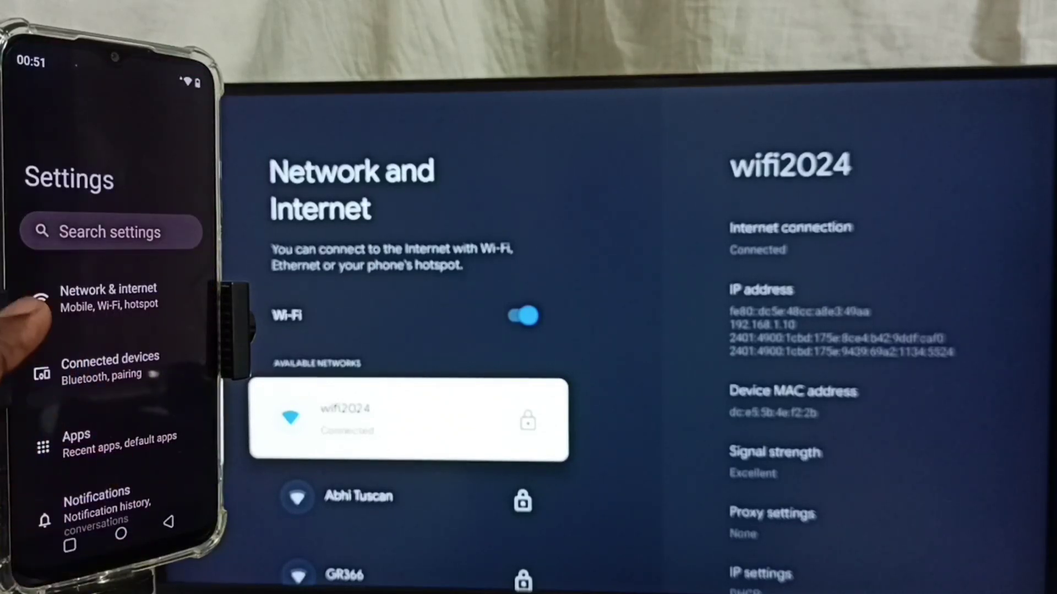
left_click(49, 297)
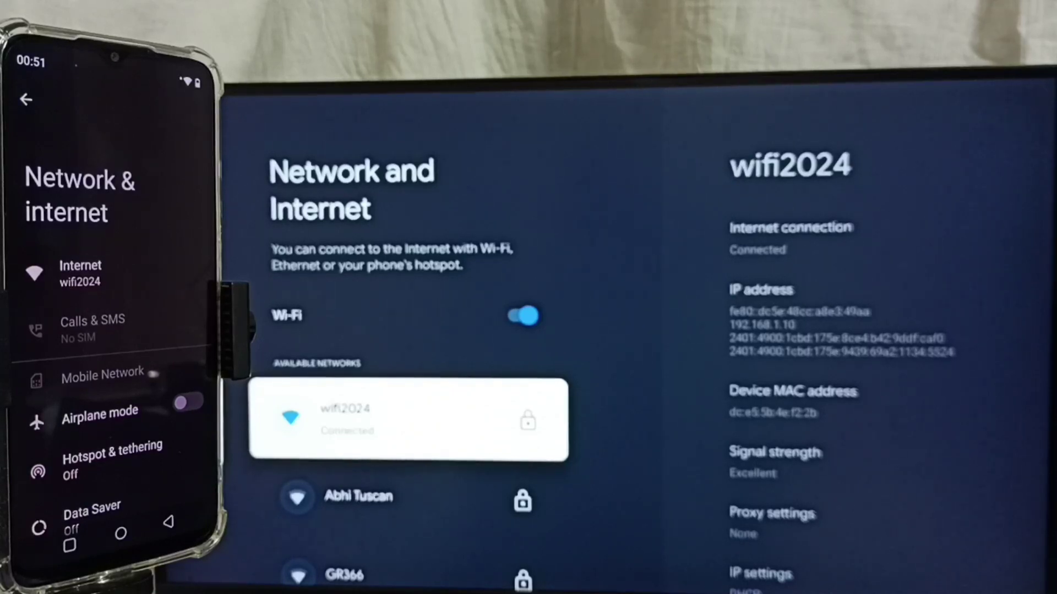
left_click(121, 533)
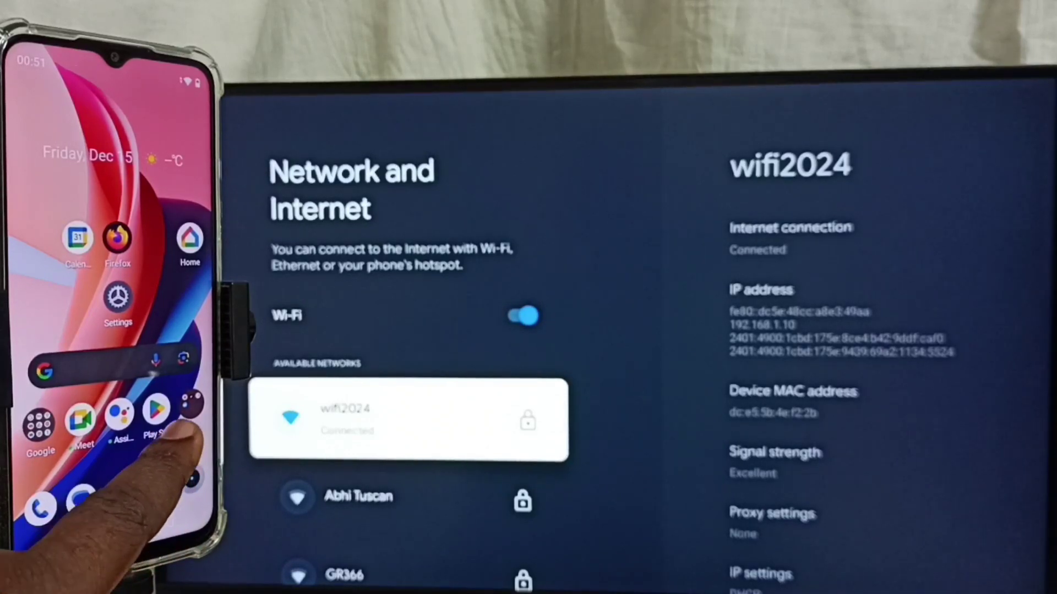
Step: Open the Google Home listing in the Play Store and launch the app
left_click(185, 413)
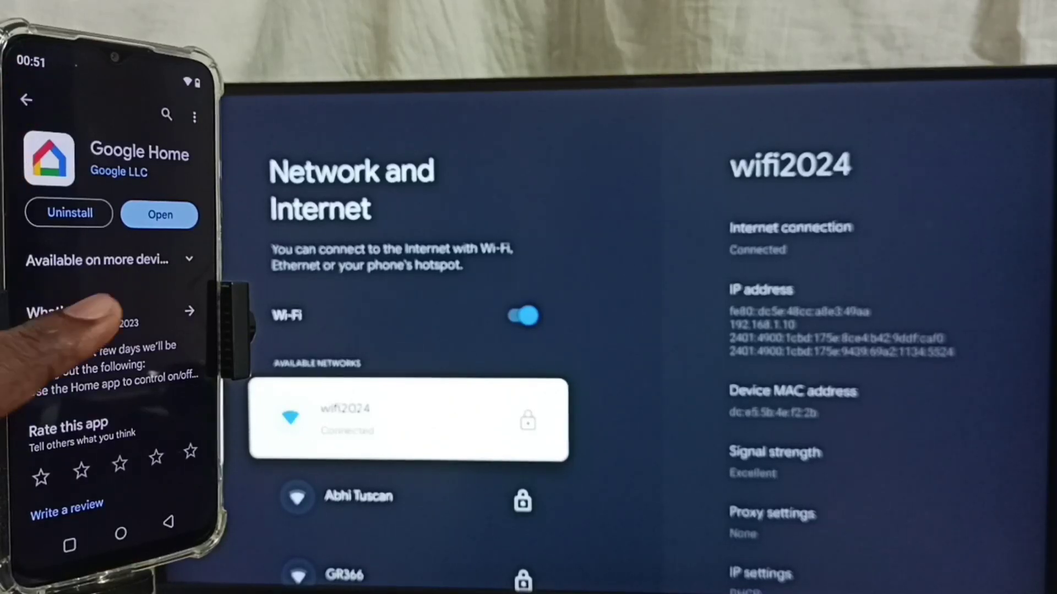
left_click(170, 213)
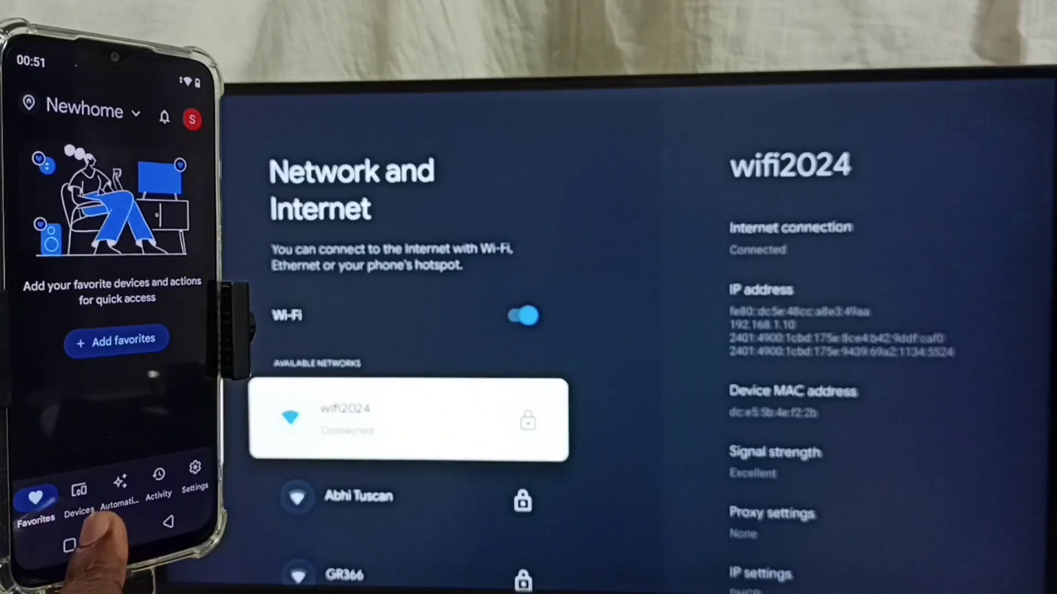
Step: Pick Google TV under Devices and confirm Cast screen to start mirroring
left_click(79, 495)
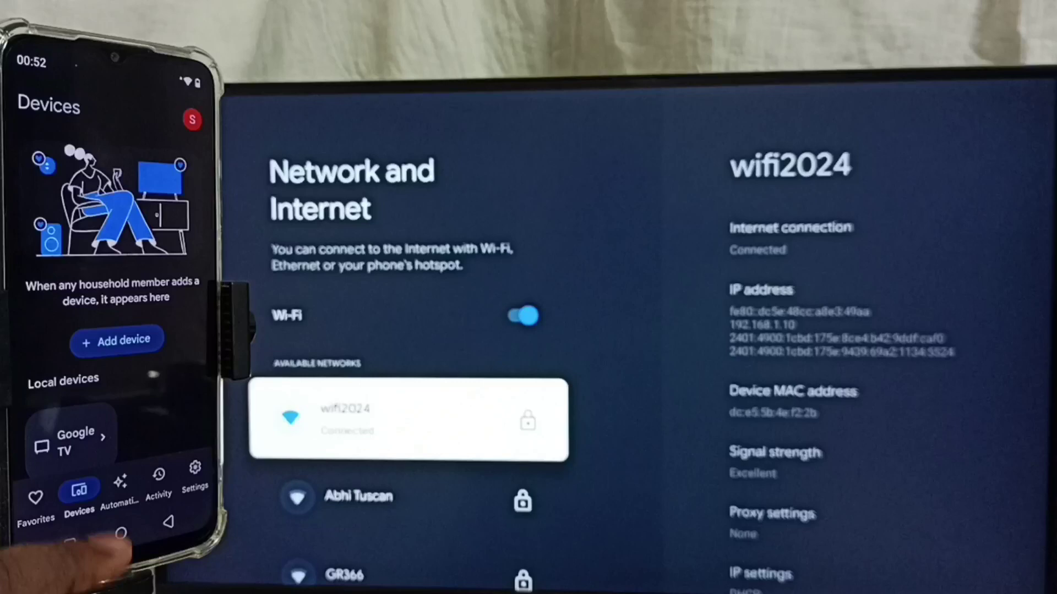
left_click(78, 434)
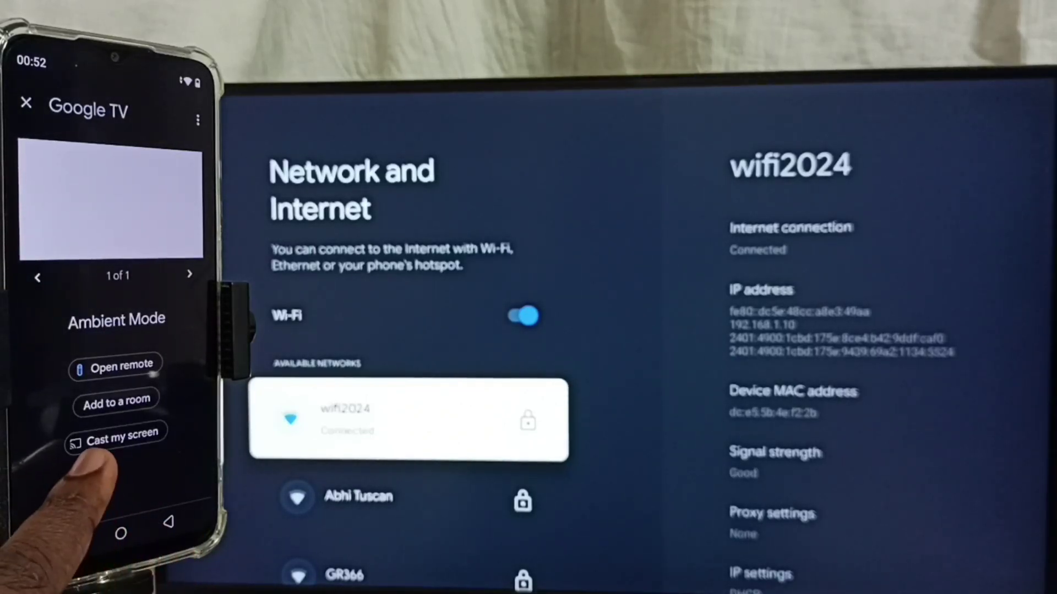
left_click(117, 438)
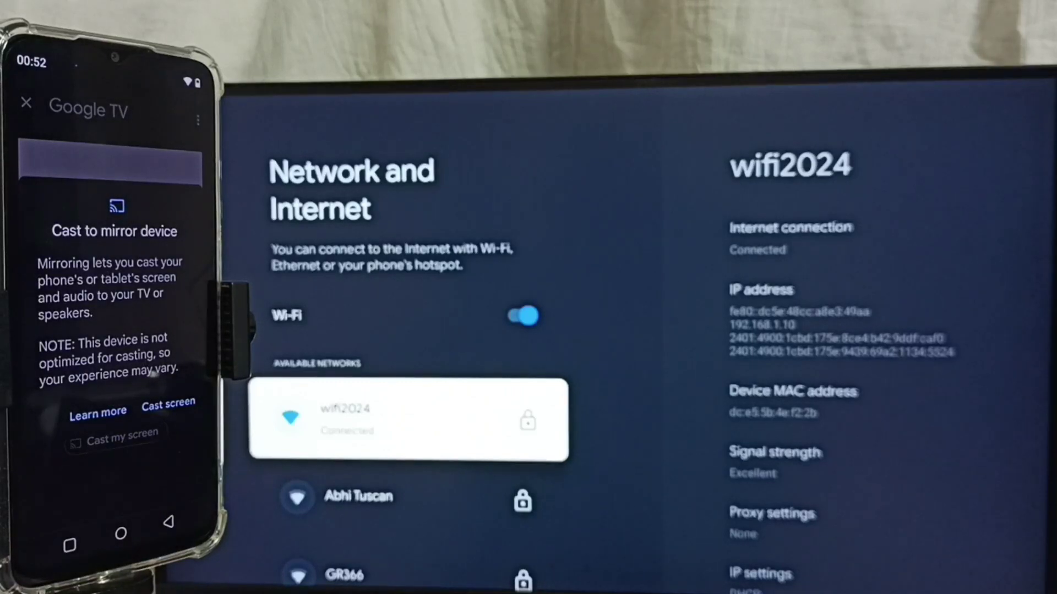
left_click(161, 407)
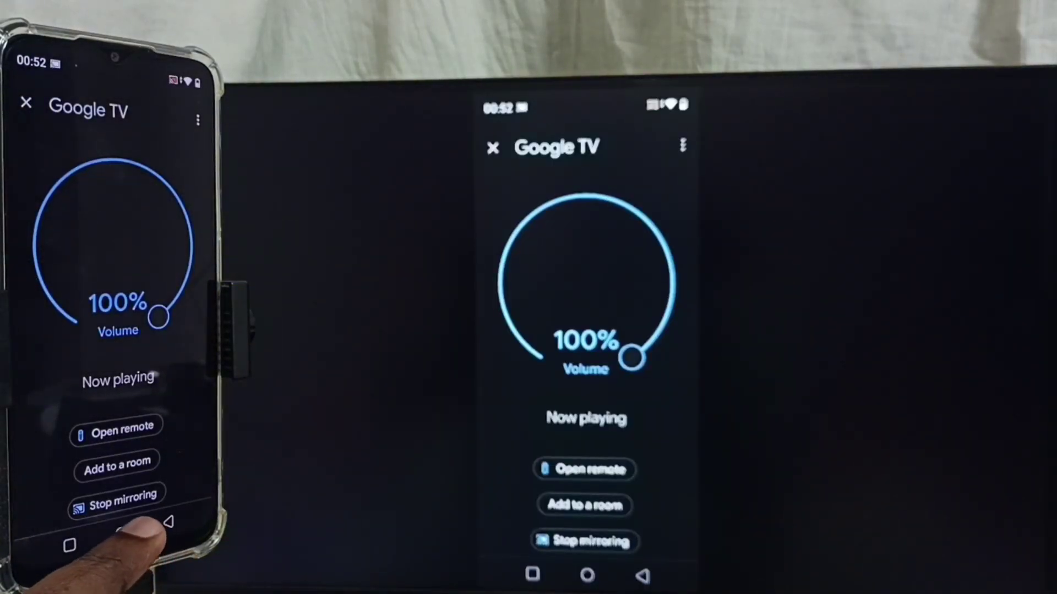
Step: Go to the phone's home screen and swipe between app pages while the TV mirrors them
left_click(120, 534)
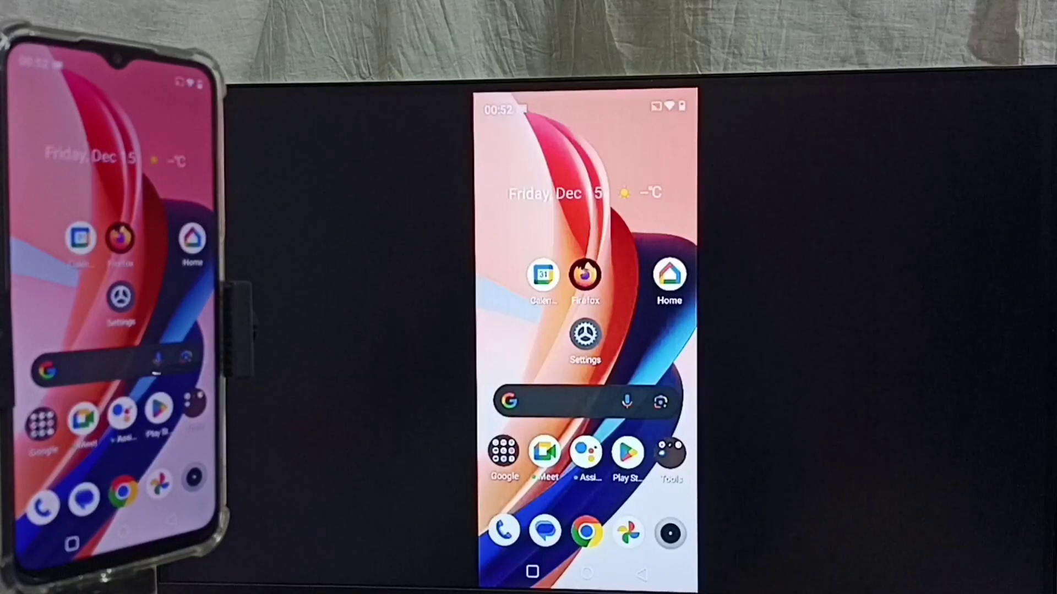
left_click_drag(181, 475, 50, 471)
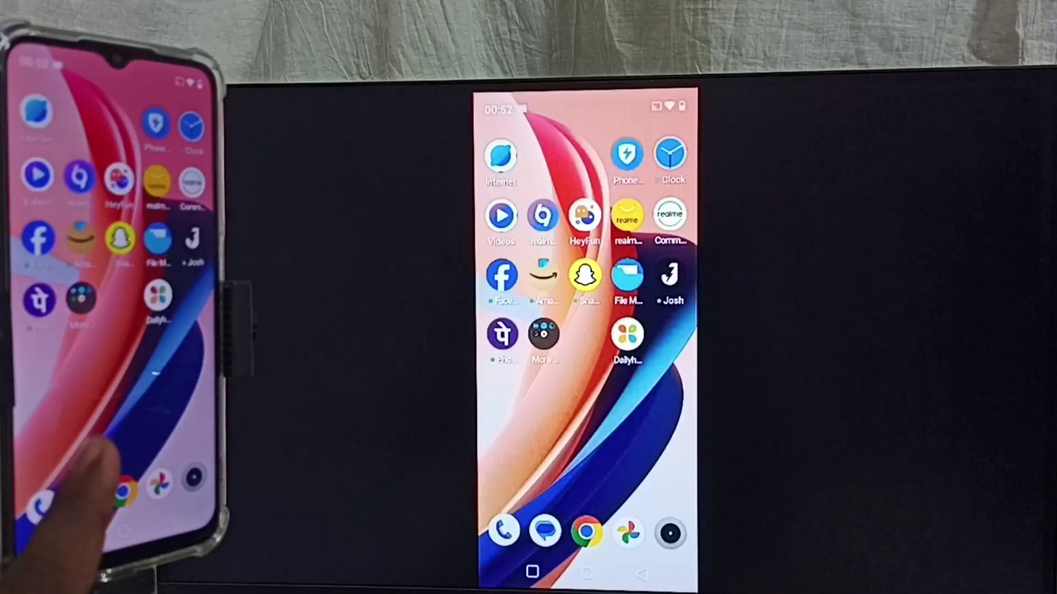
left_click_drag(78, 413, 190, 413)
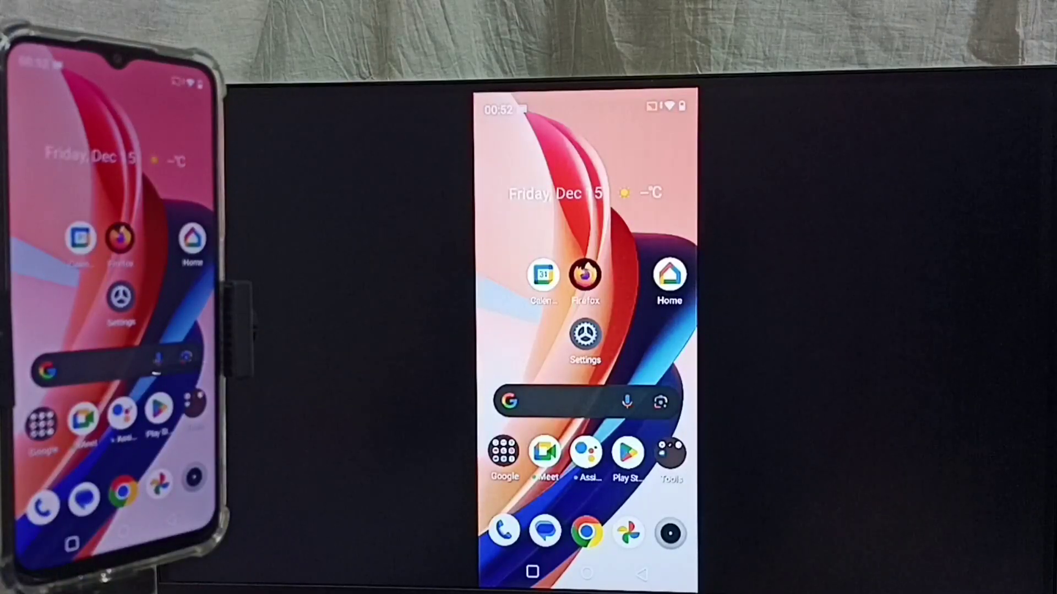
mouse_move(177, 348)
left_mouse_down()
mouse_move(83, 429)
mouse_move(198, 462)
left_mouse_up()
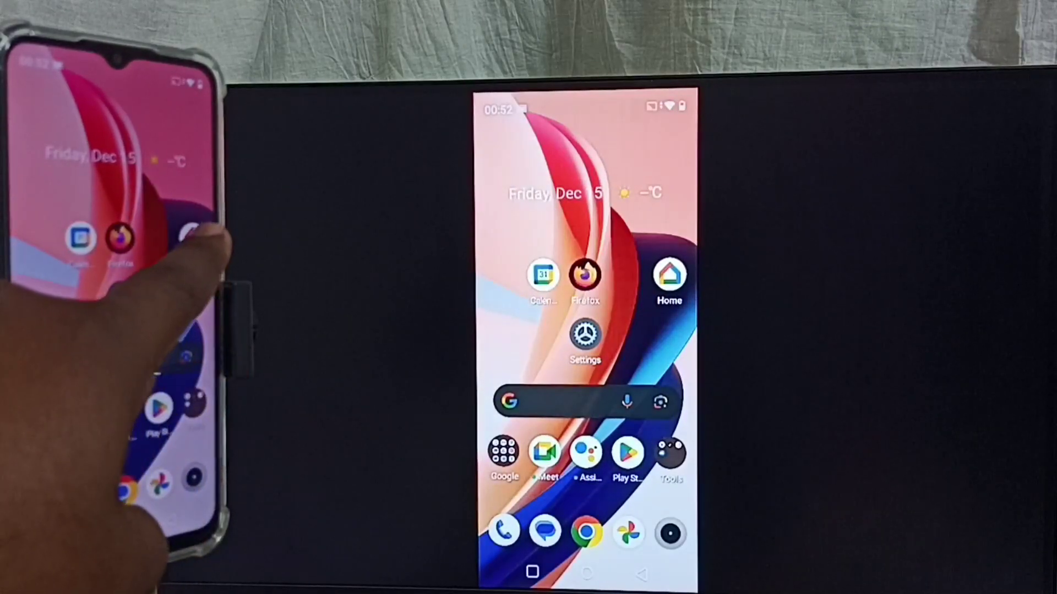
Step: Reopen the Google TV cast controls and choose Stop mirroring
left_click(194, 238)
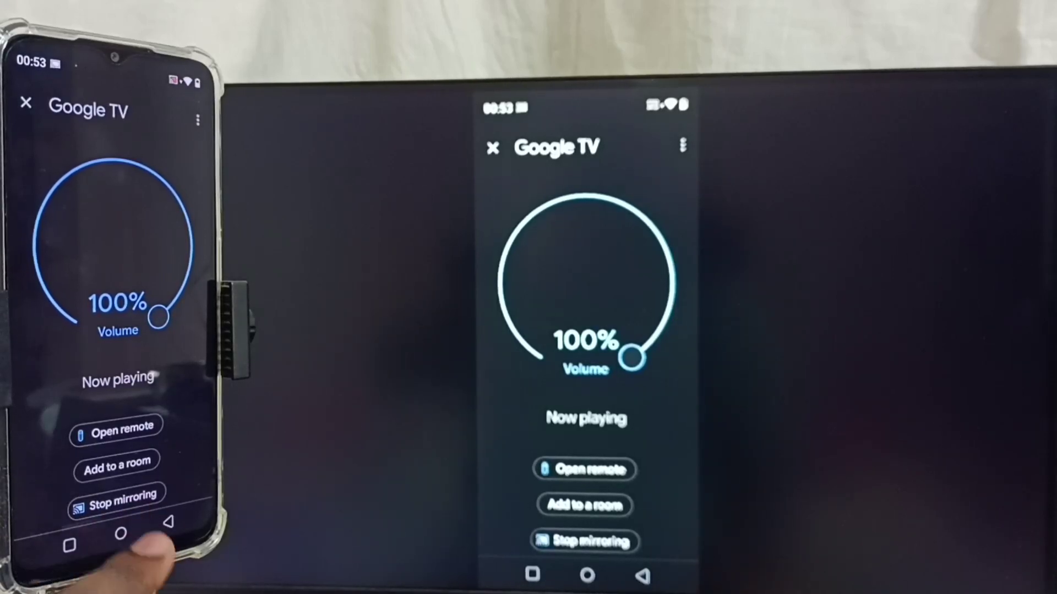
left_click(116, 496)
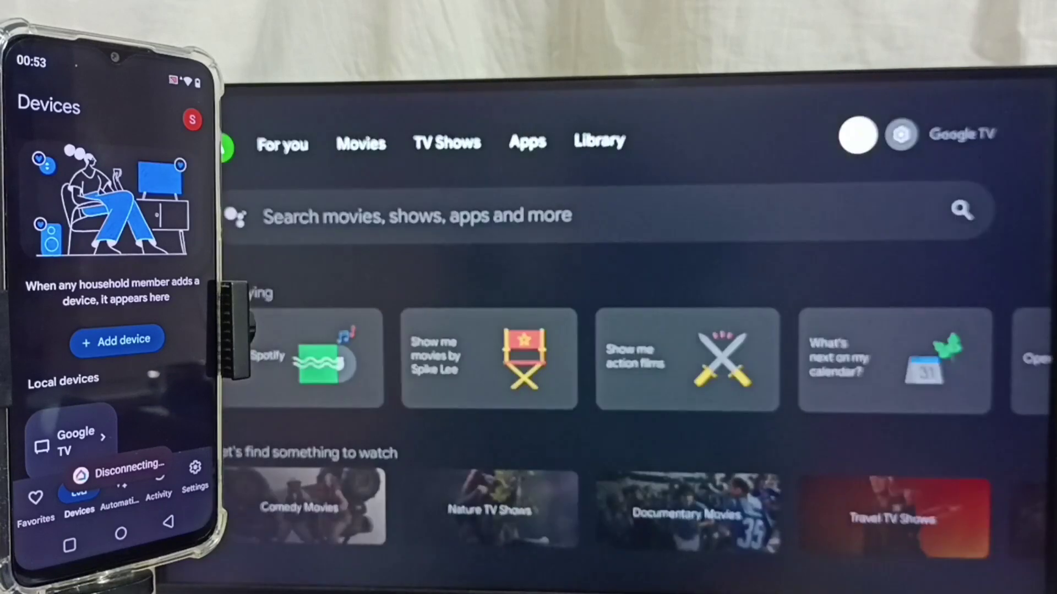